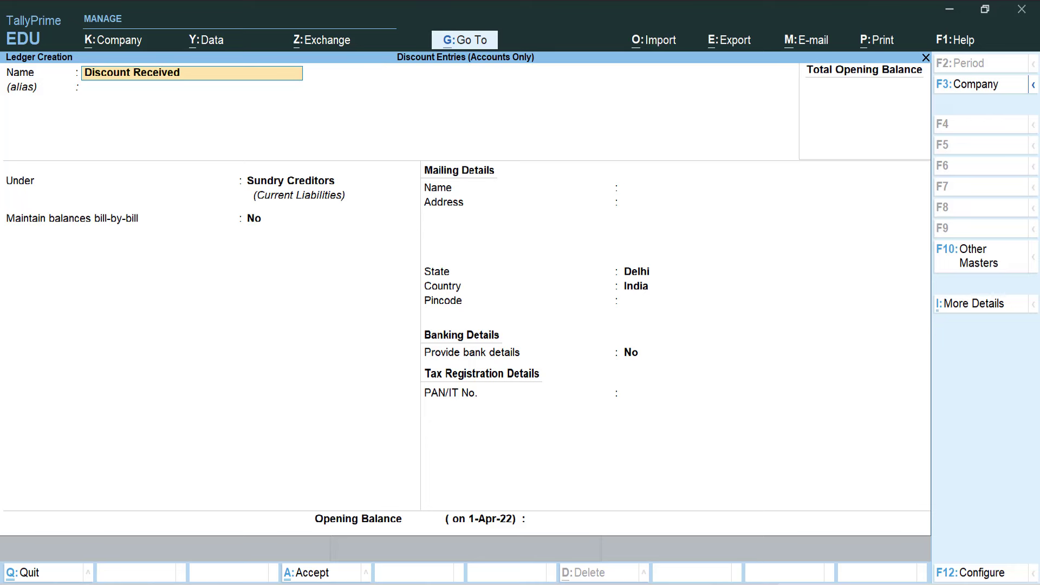
- Place the Discount Received ledger under Indirect Incomes and save it
key(Return)
text(In)
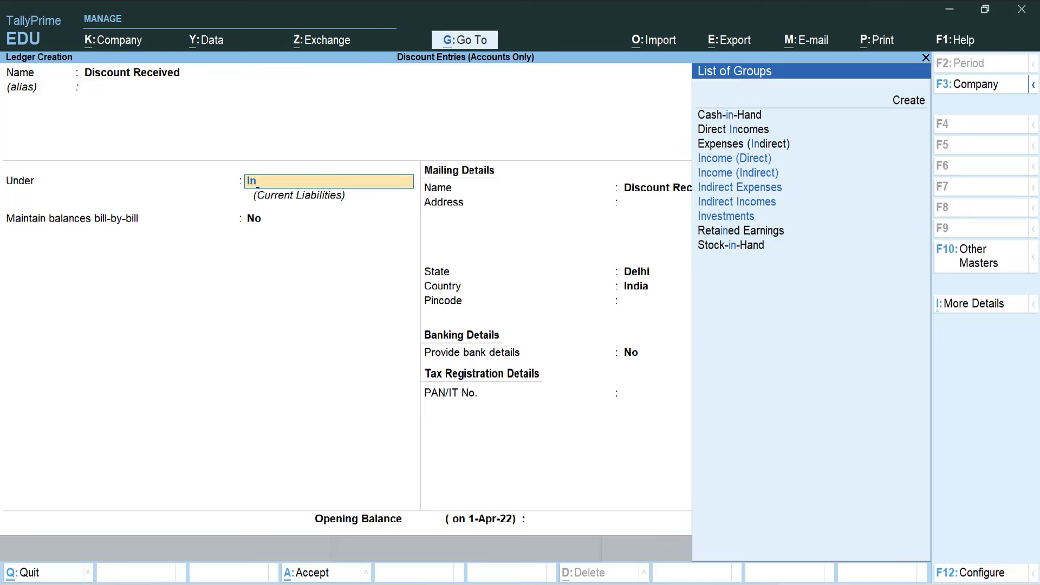
key(Down)
key(Return)
key(ctrl)
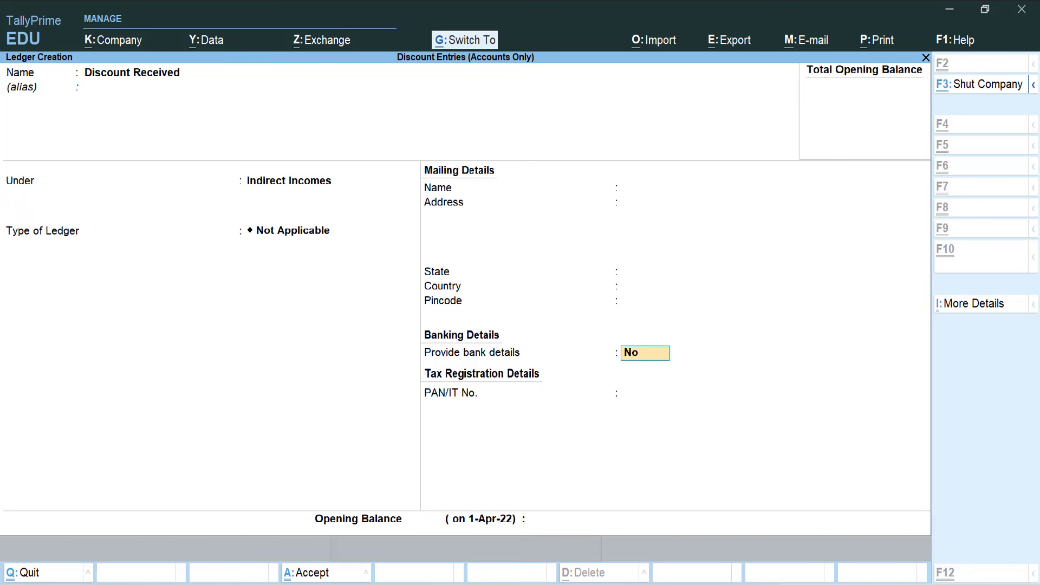
key(ctrl+a)
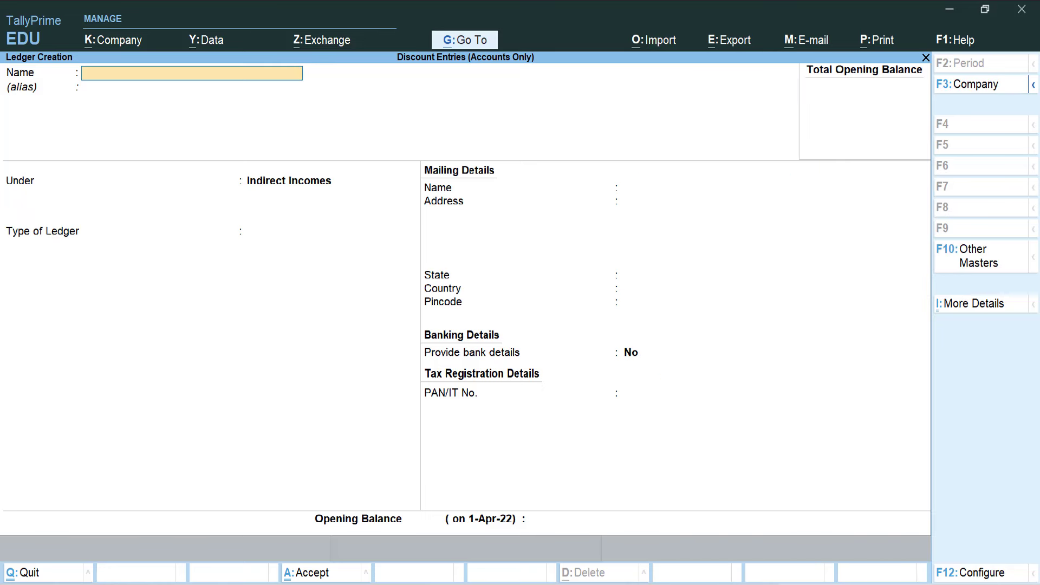
- Create a Discount Allowed ledger under Indirect Expenses and save it
text(Discount Allowed)
key(Return)
text(In)
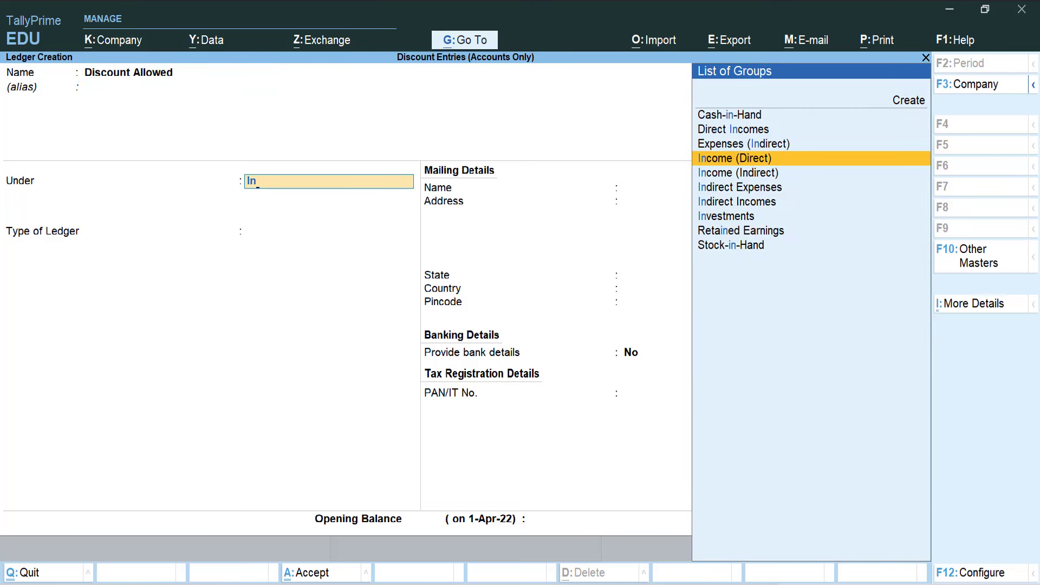
key(Down)
key(Down)
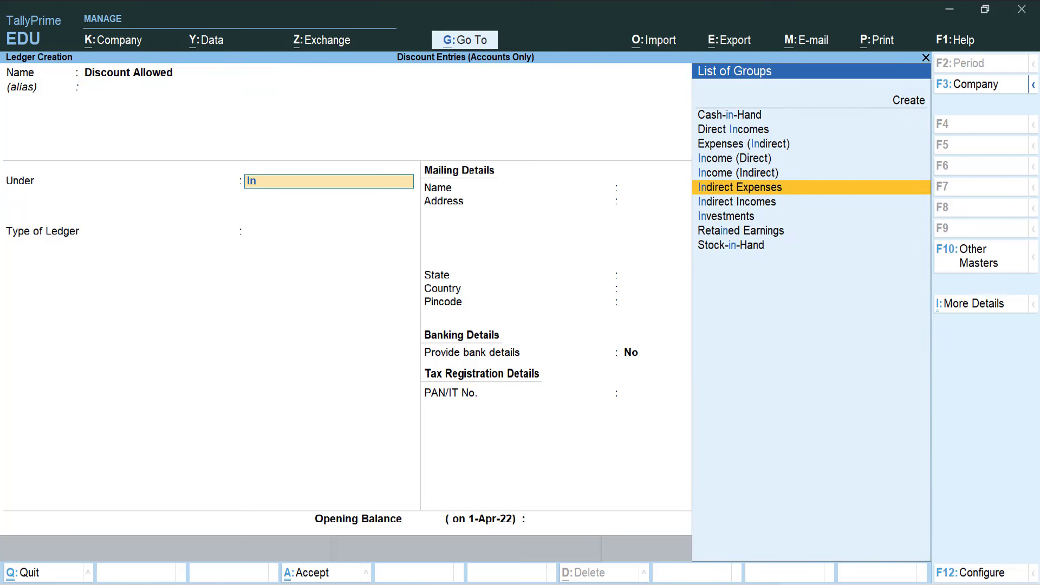
key(Return)
key(Return)
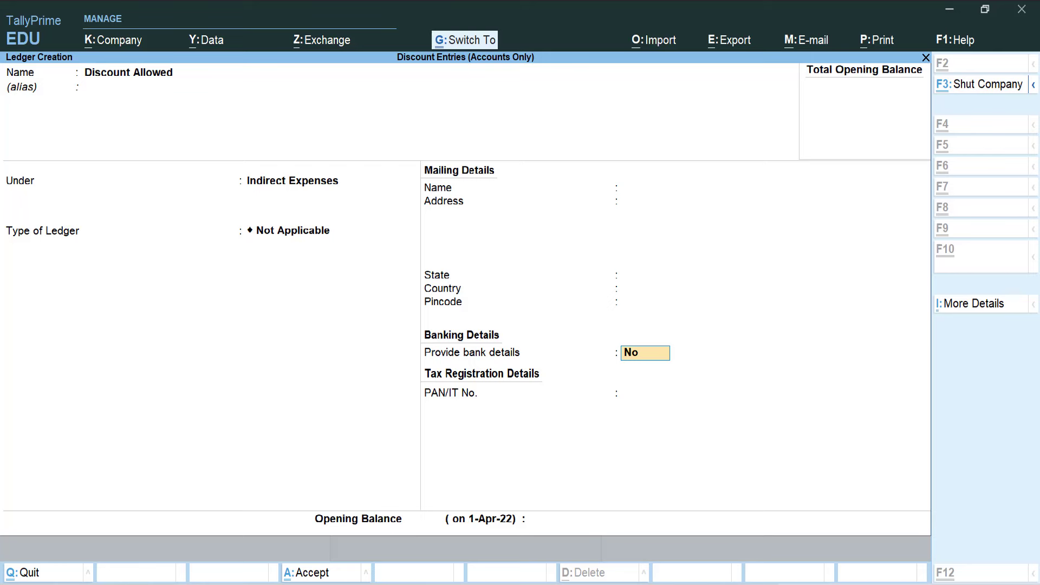
key(ctrl+a)
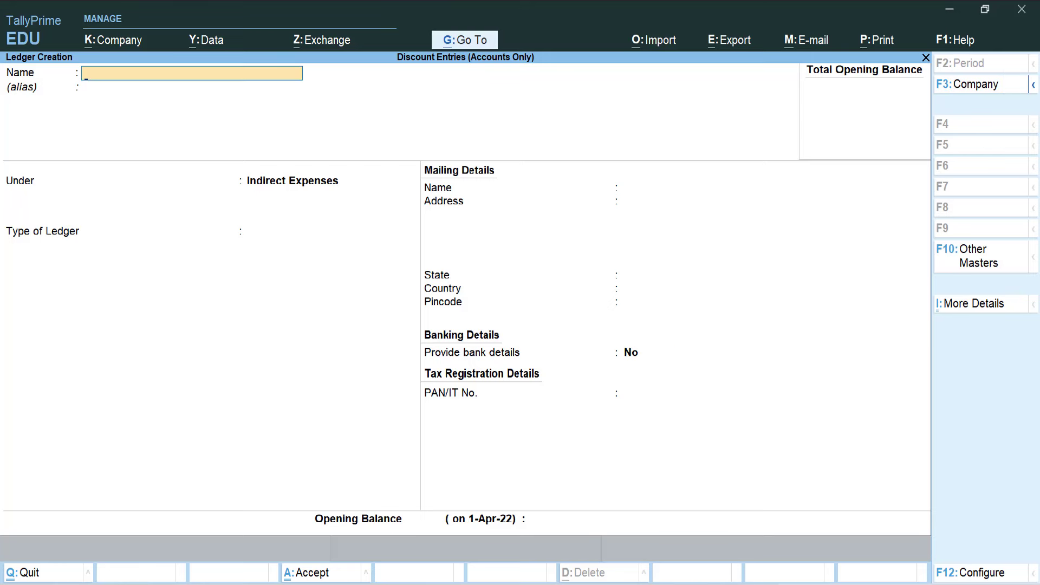
- Leave ledger creation, open a purchase voucher and set its mode to Accounting Invoice
key(Escape)
key(Escape)
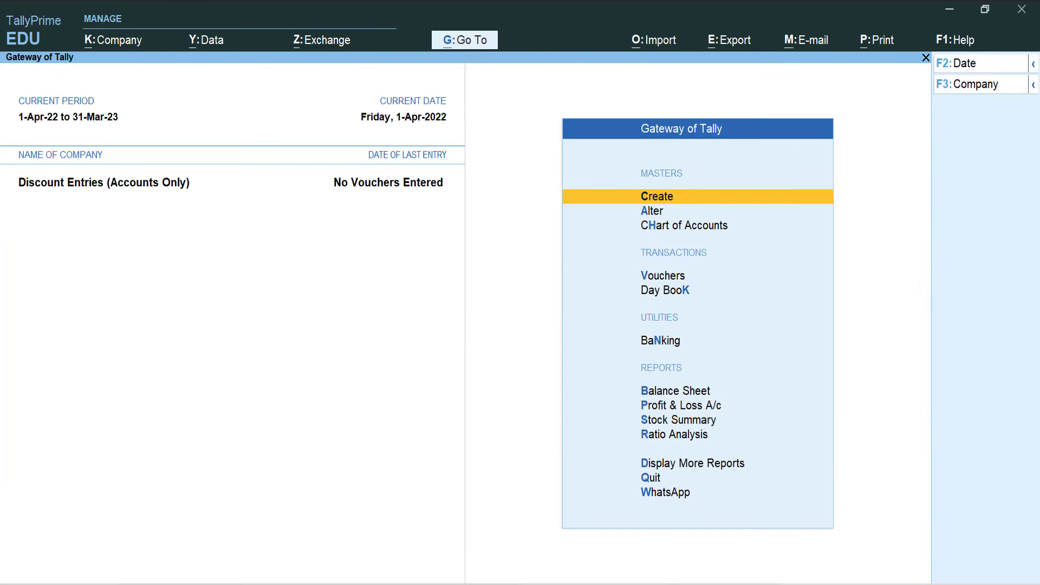
key(Down)
key(Down)
key(Down)
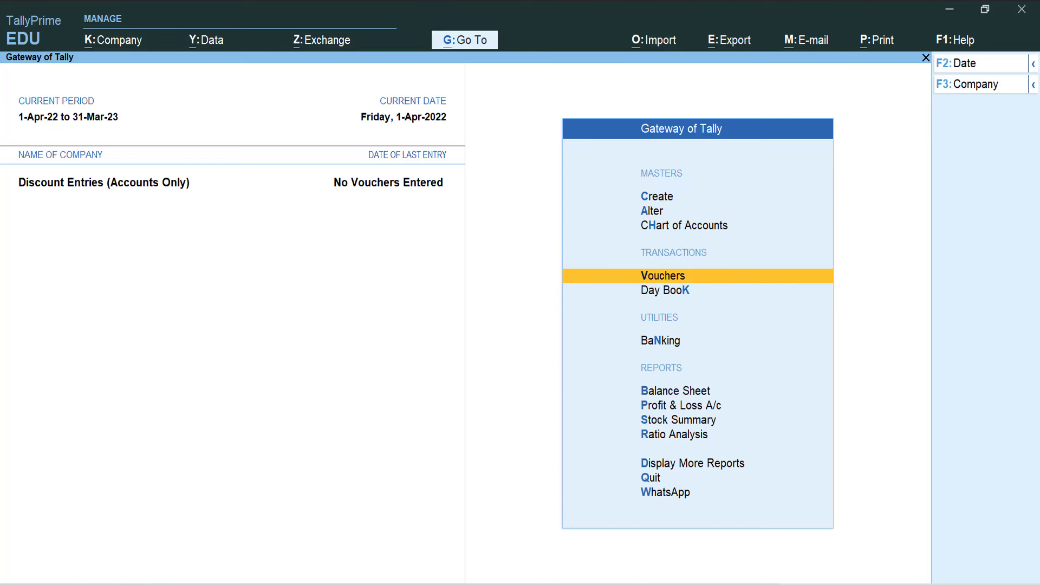
key(Return)
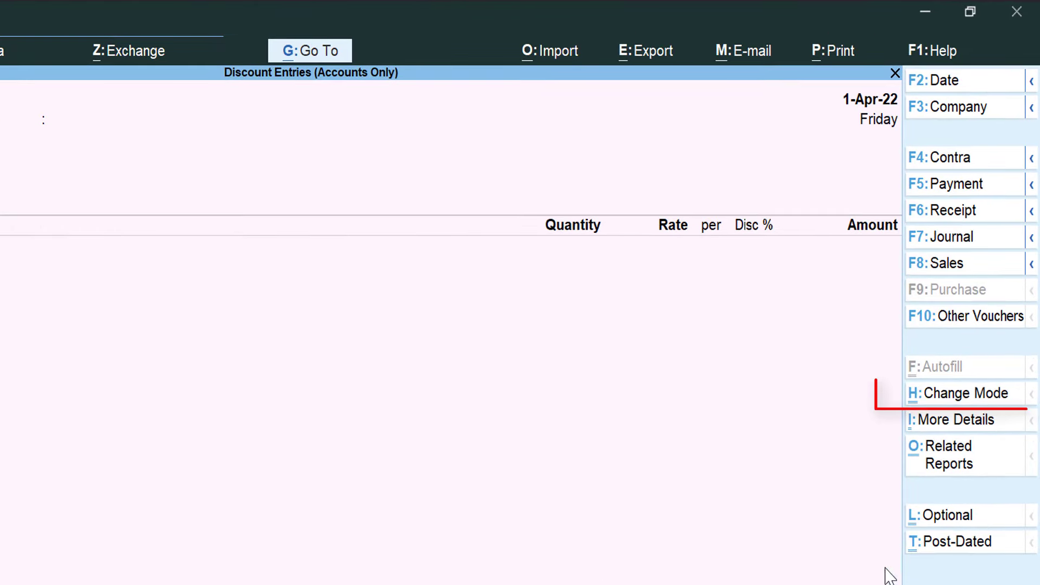
click(971, 399)
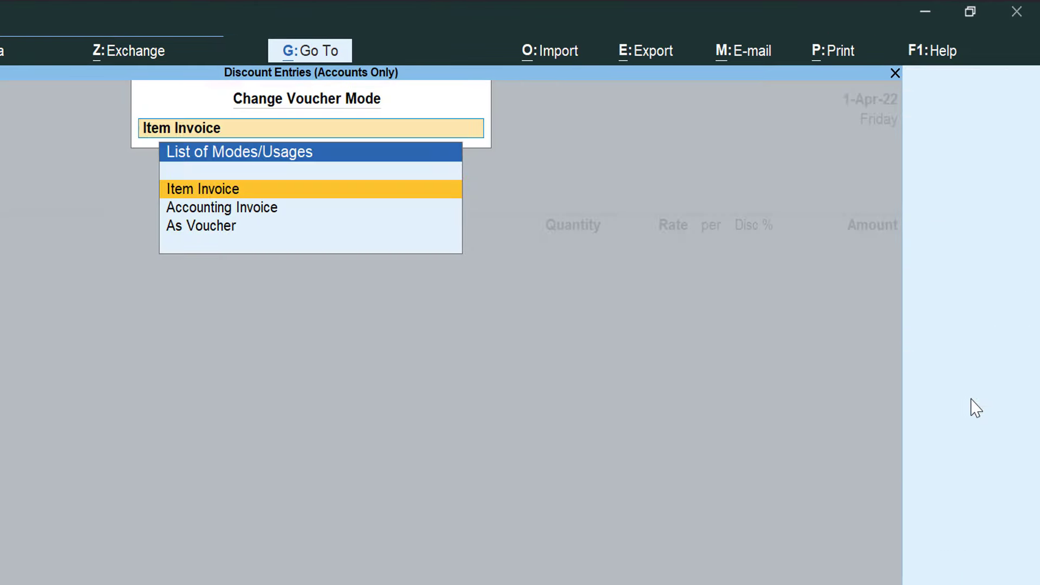
key(Down)
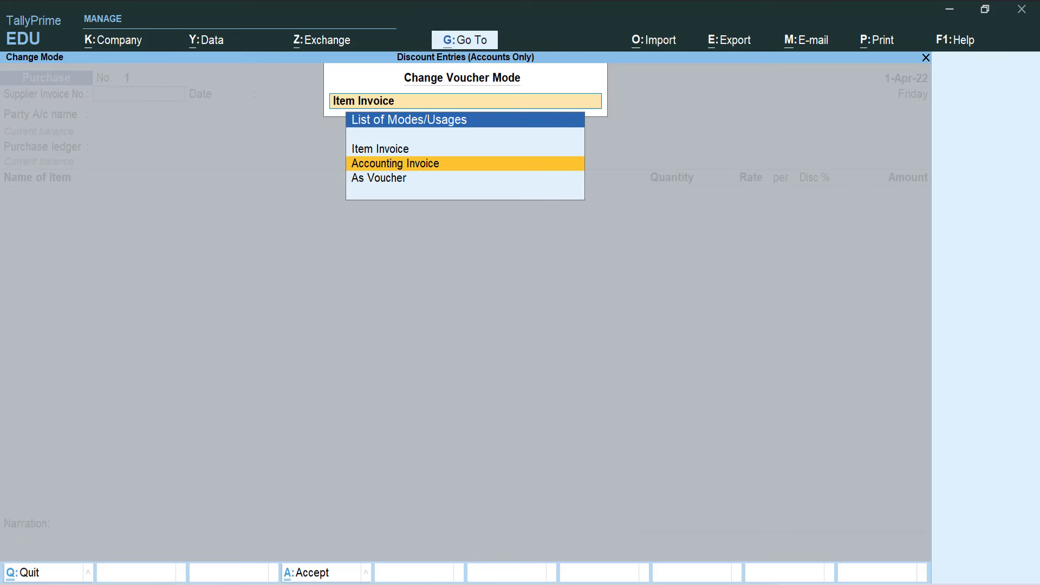
key(Return)
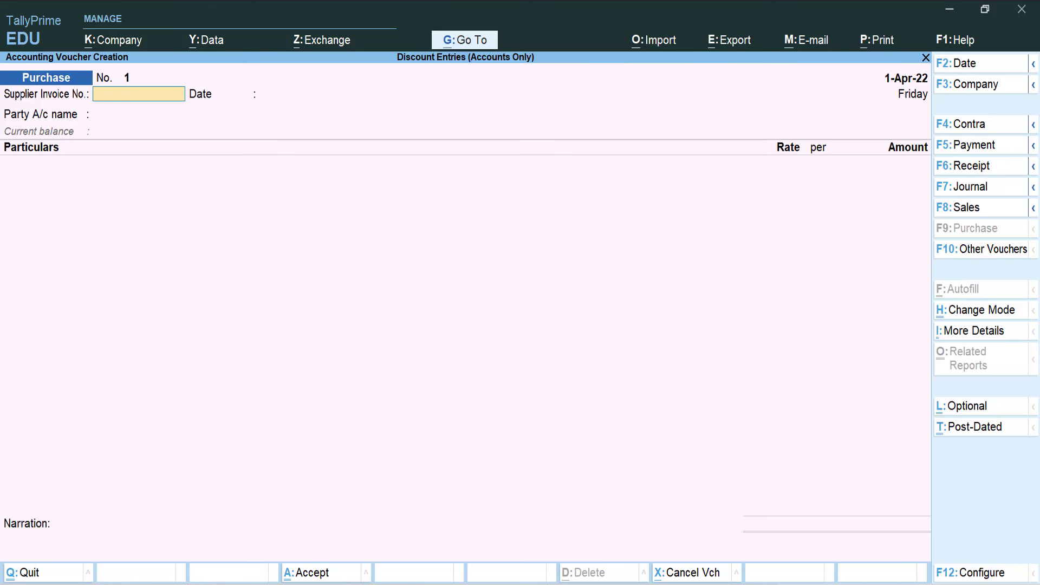
- Enter supplier invoice number 23 with party account Cash, and add a Purchase A/c line of 20,000
text(23)
key(Return)
key(Return)
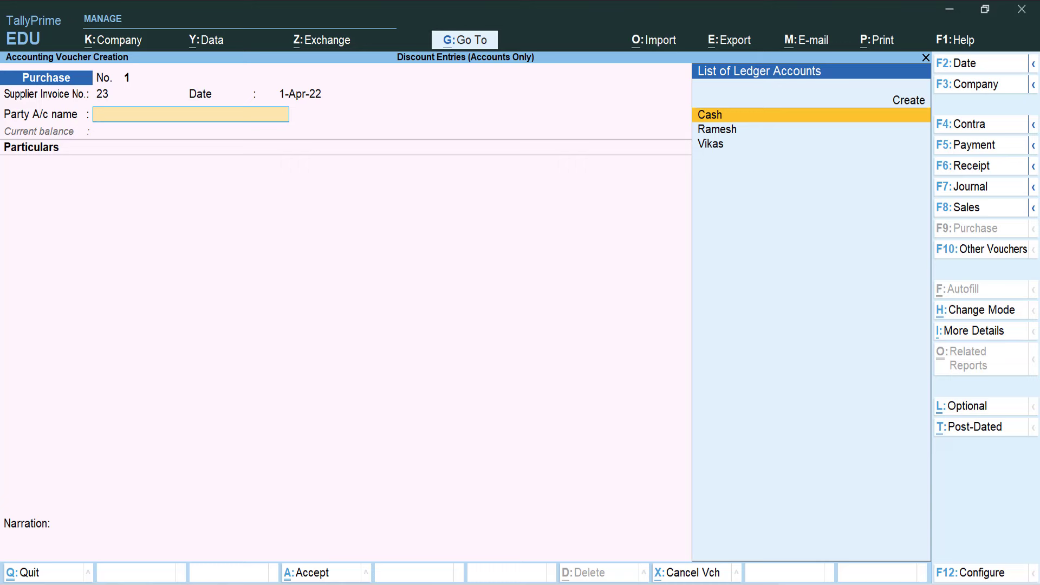
key(Return)
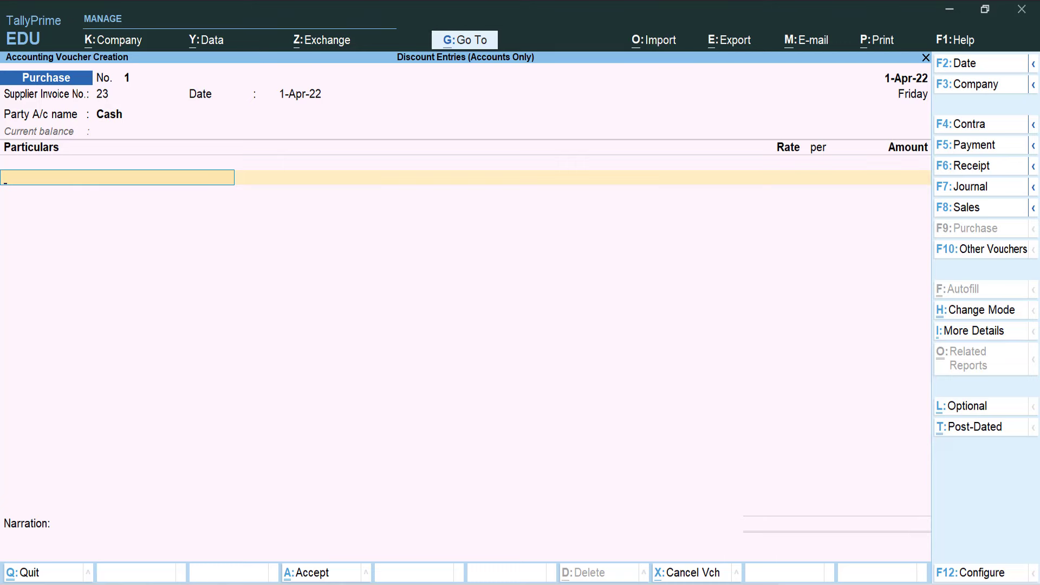
text(Pur)
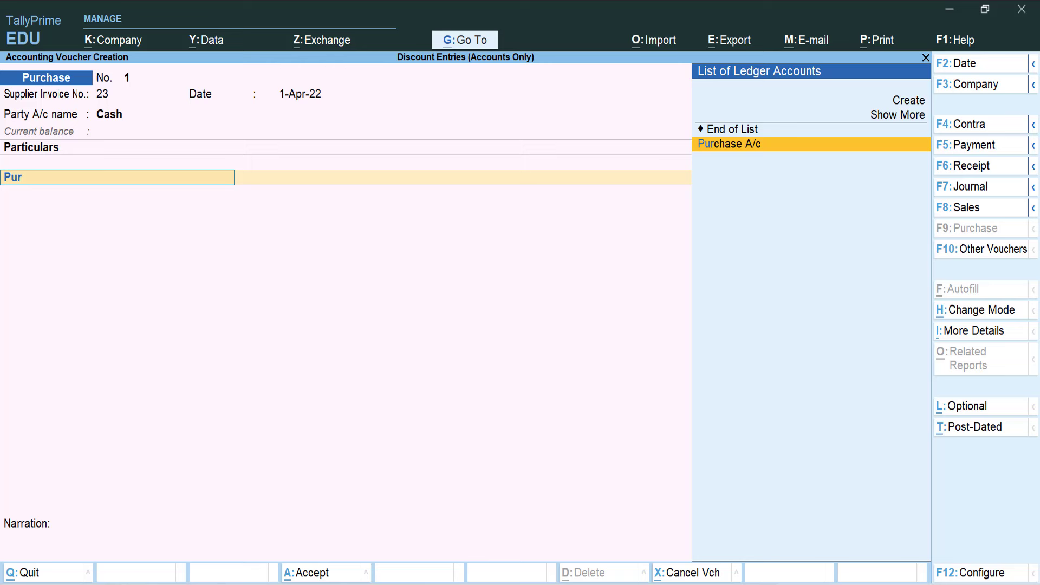
key(Return)
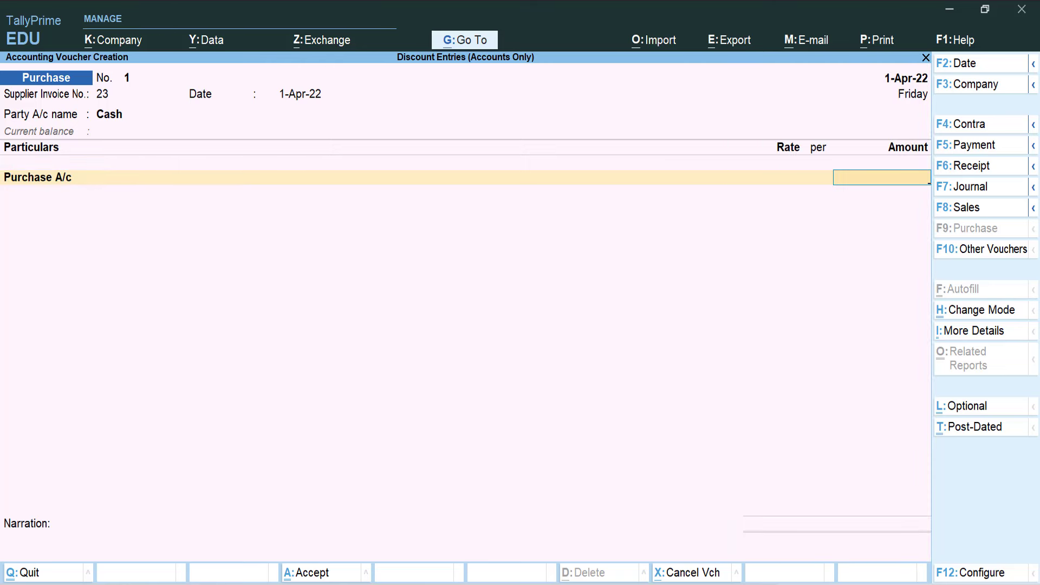
text(20000)
key(Return)
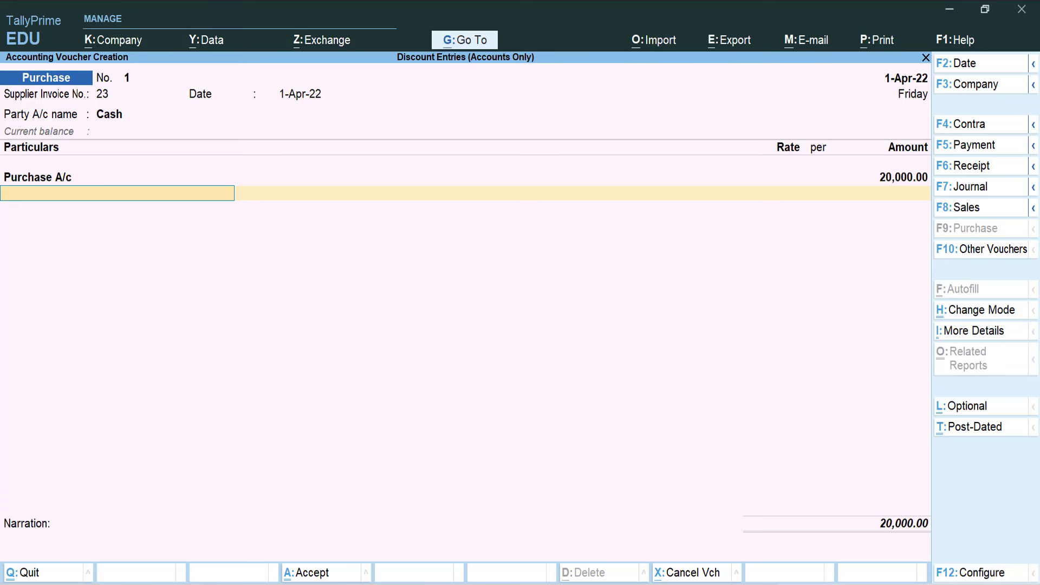
- Add a Discount Received line to the purchase voucher at a rate of -10%
text(D)
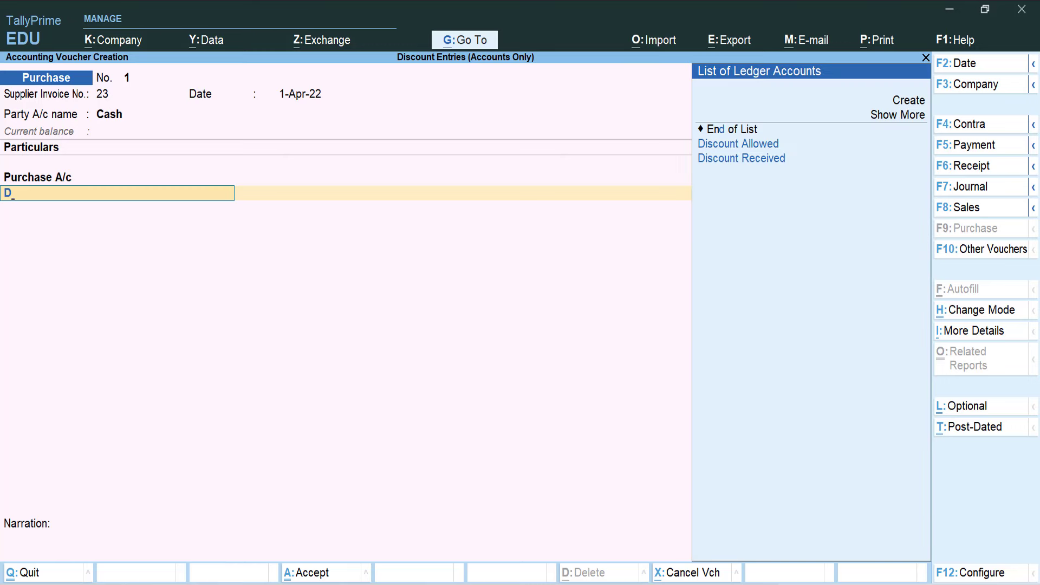
key(Down)
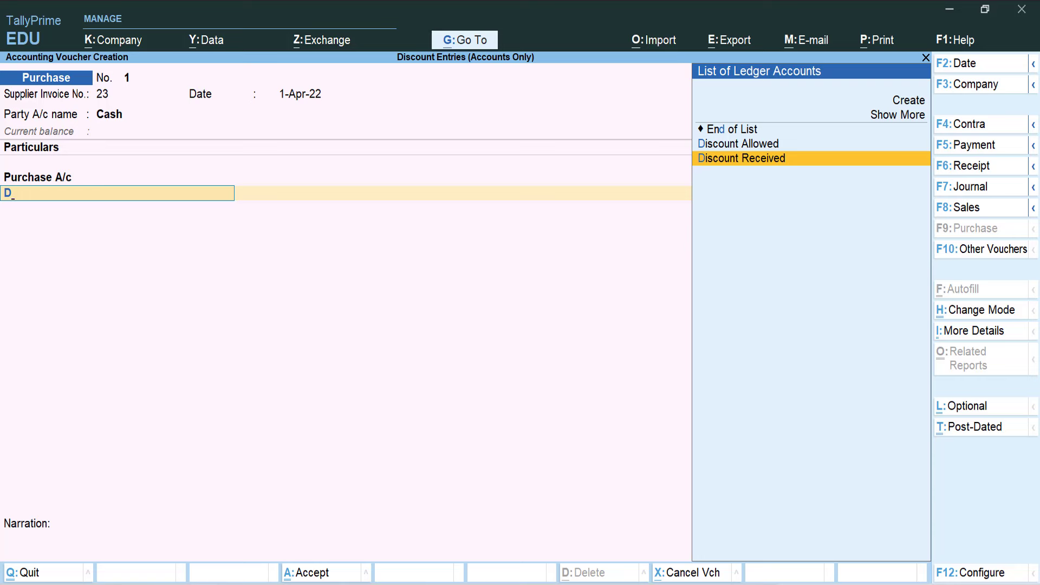
key(Return)
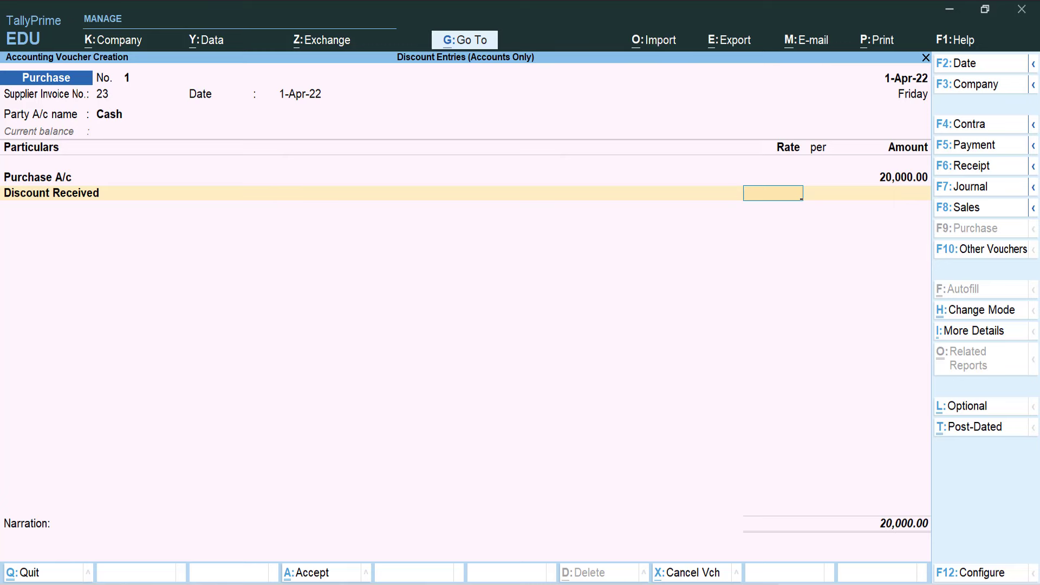
text(-10)
key(Return)
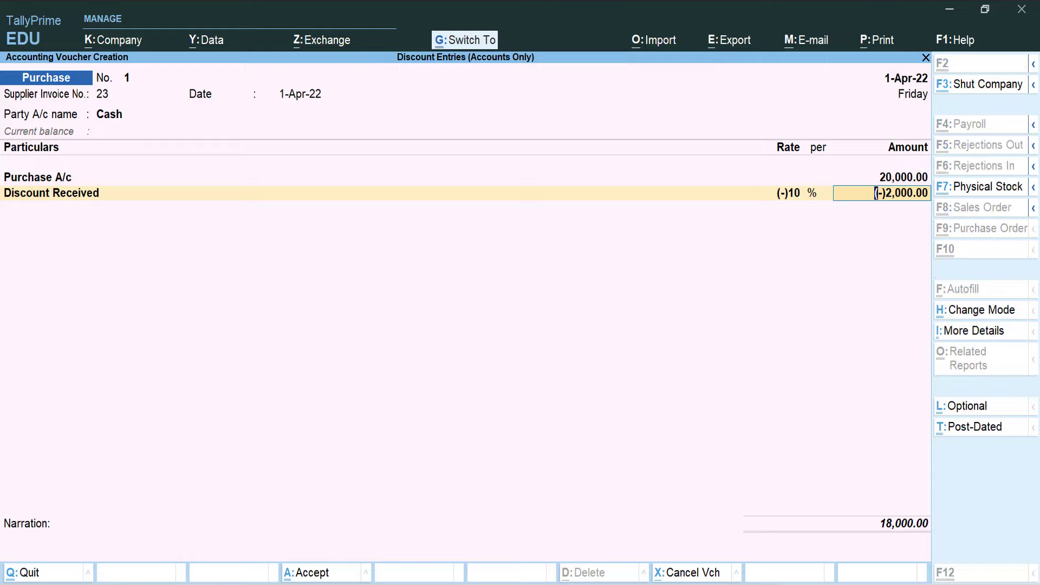
- Switch the purchase entry to As Voucher mode to examine its debit and credit lines
key(ctrl+h)
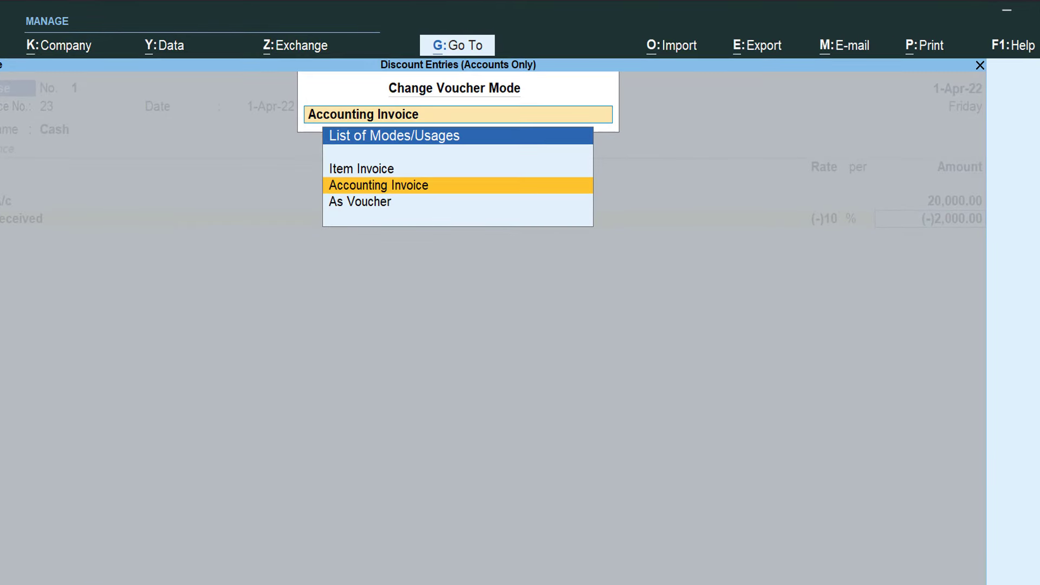
key(Down)
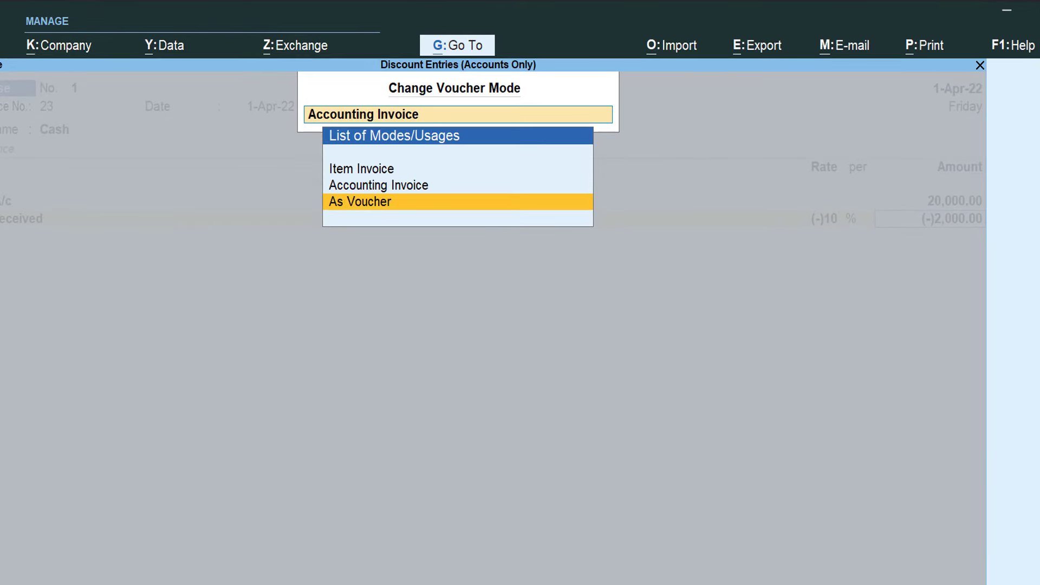
key(Return)
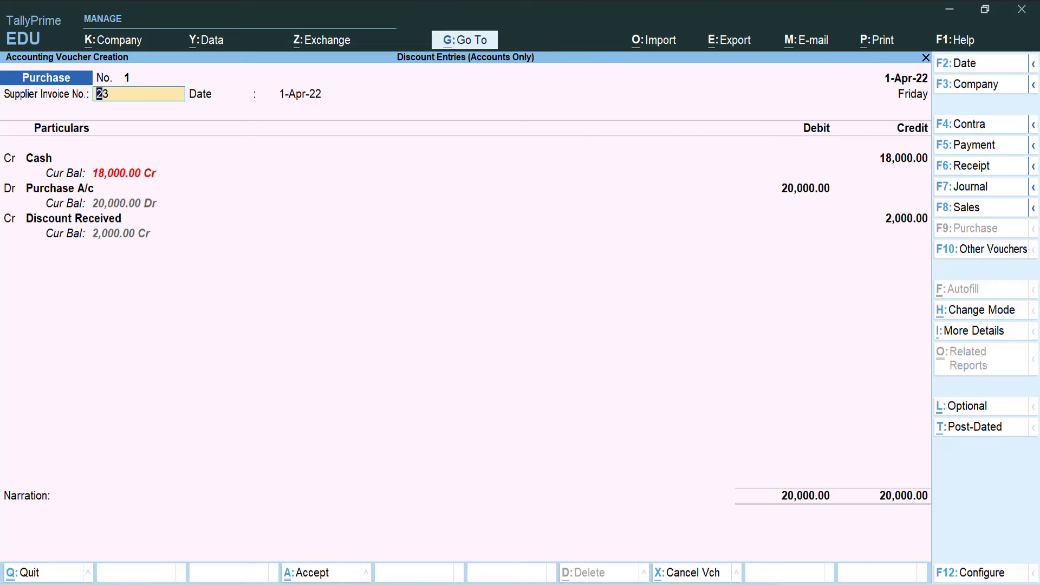
- Return the purchase entry to Accounting Invoice mode and save the voucher
key(ctrl+h)
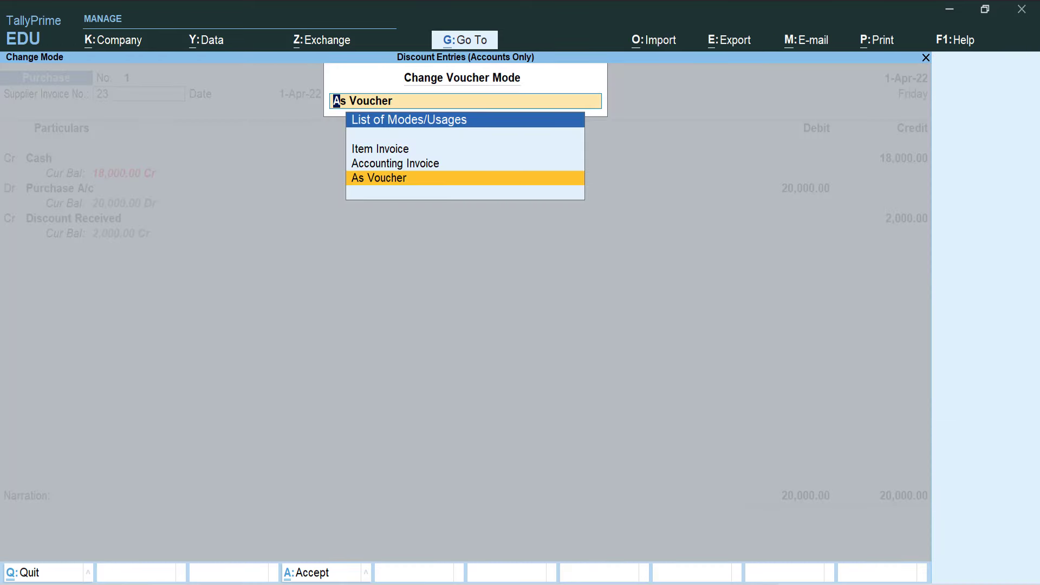
key(Up)
key(Return)
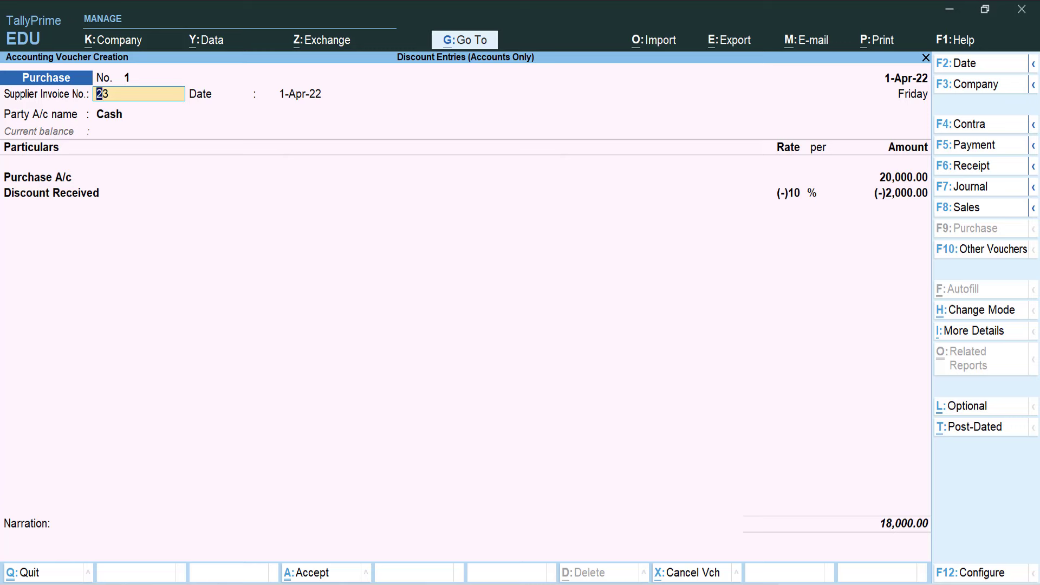
key(ctrl)
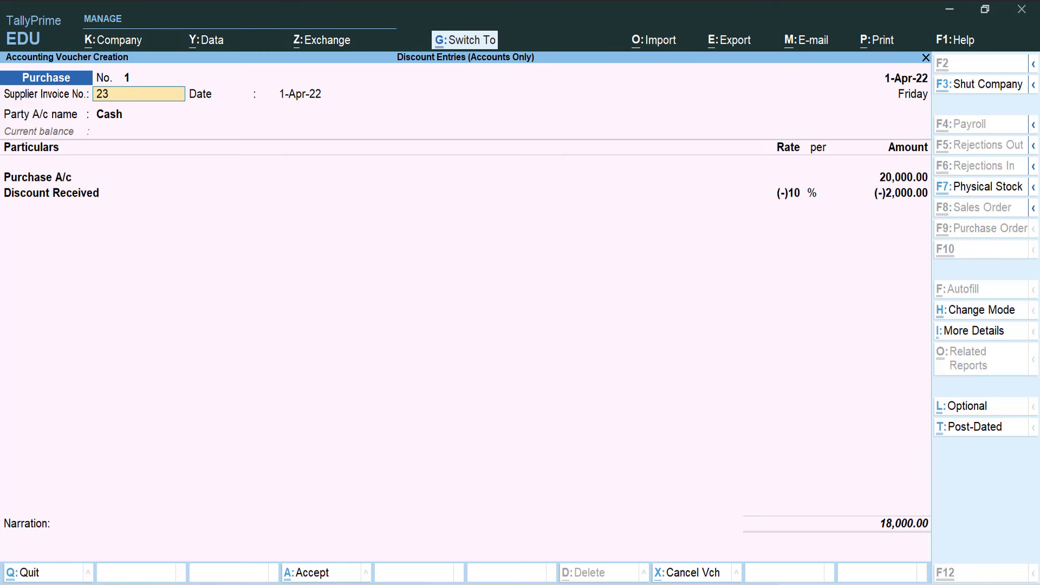
key(ctrl+a)
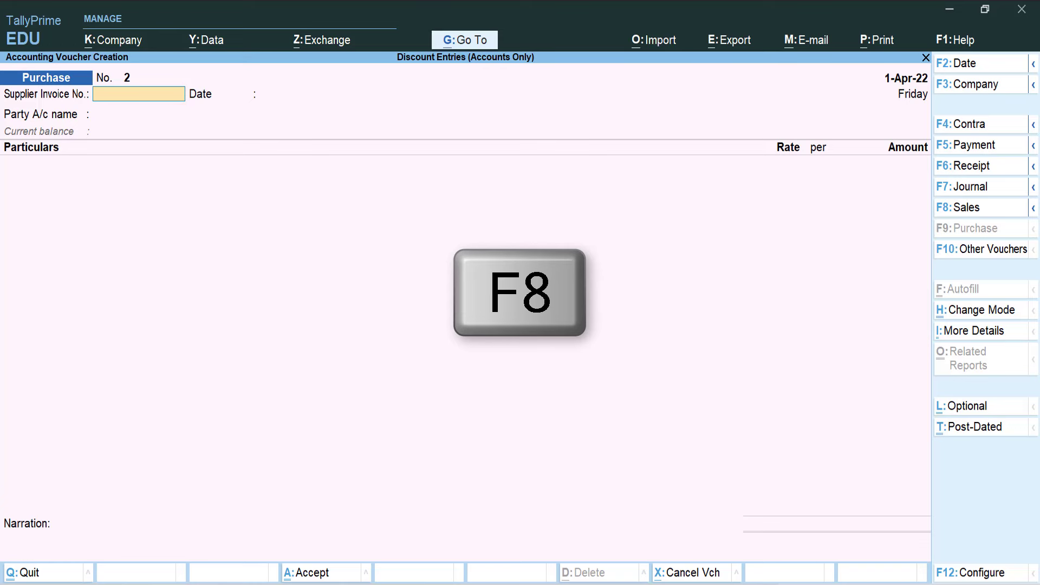
- Start a sales voucher with party account Cash and a Sales A/c line of 20,000
key(F8)
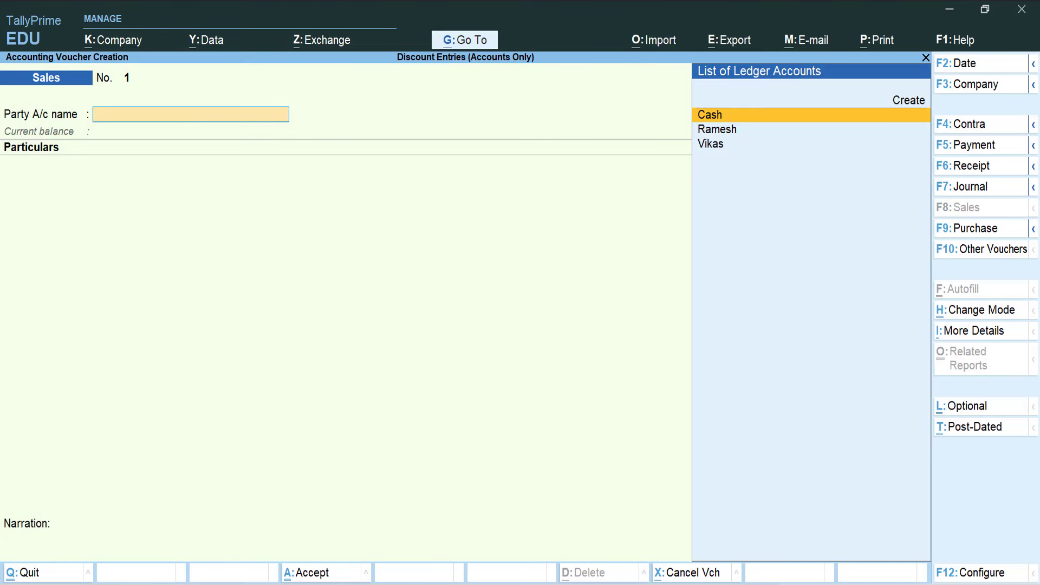
key(Return)
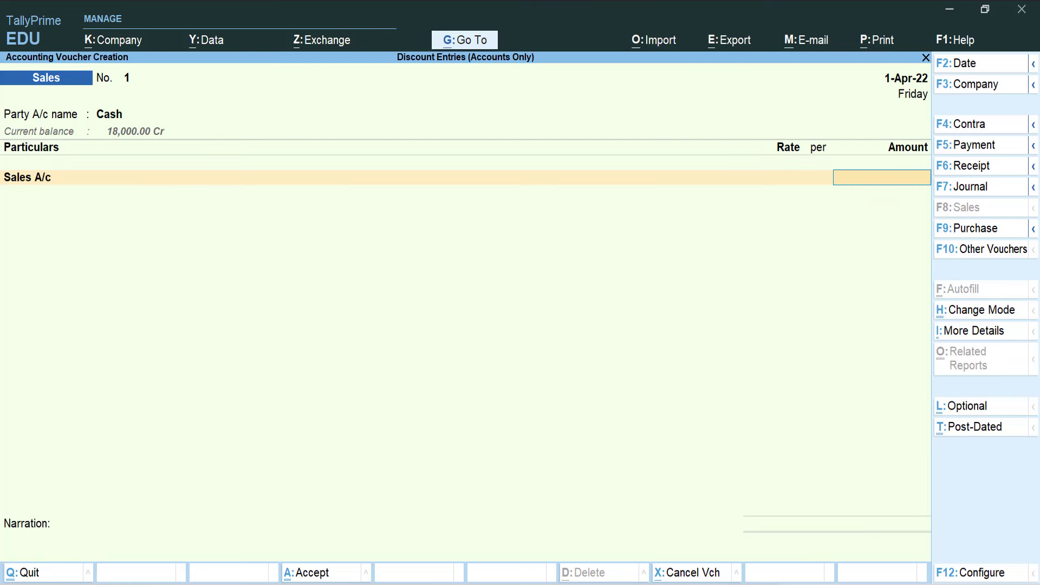
text(20000)
key(Return)
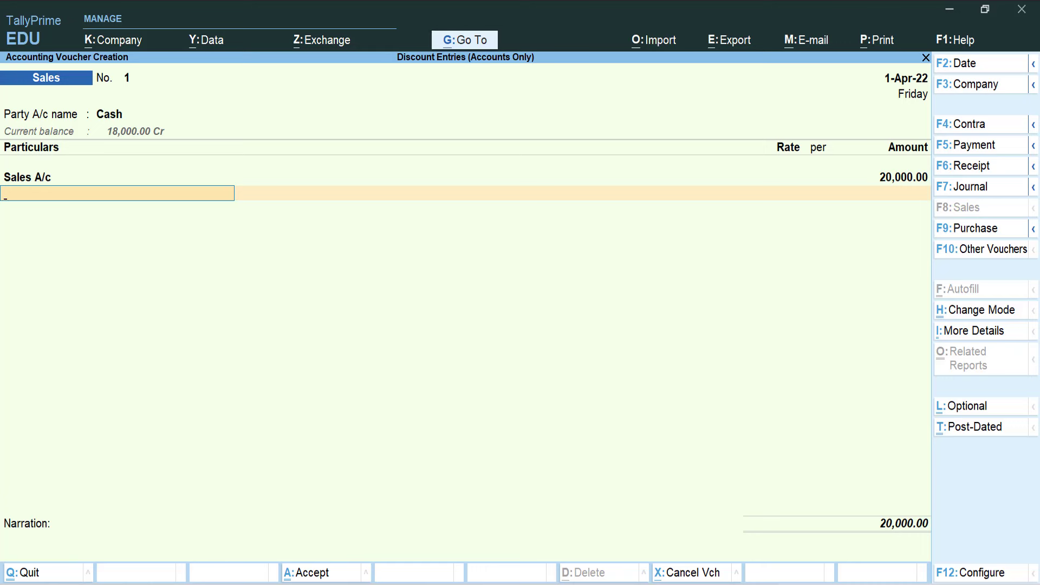
- Add a Discount Allowed line to the sales voucher at a rate of -10%
text(D)
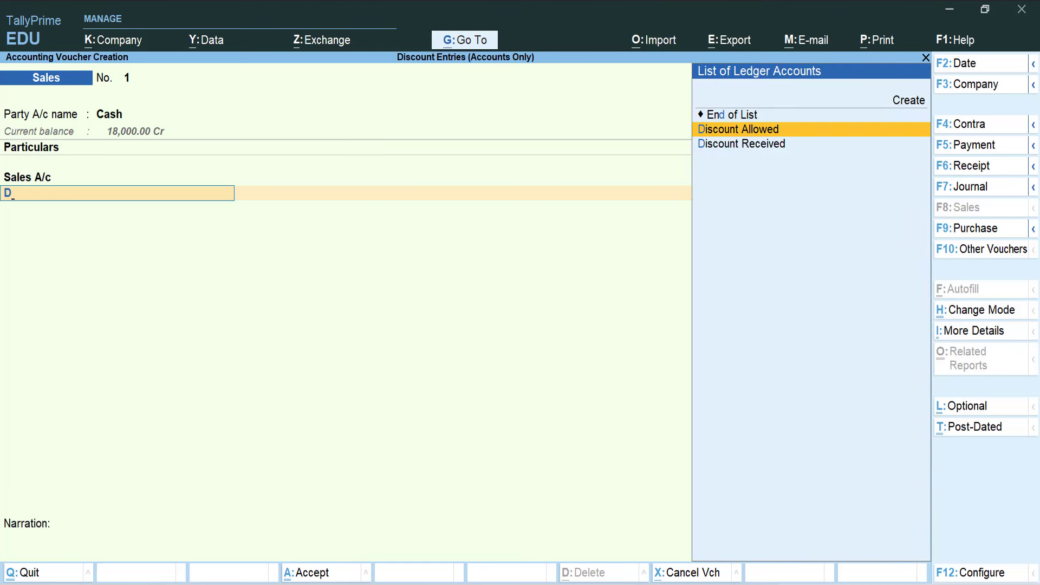
key(Return)
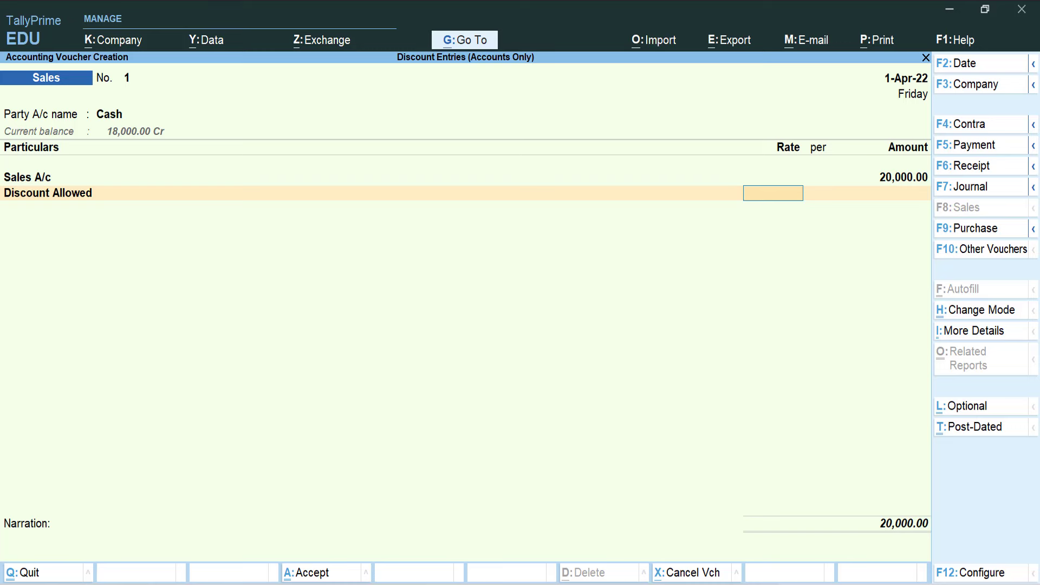
text(-10)
key(Return)
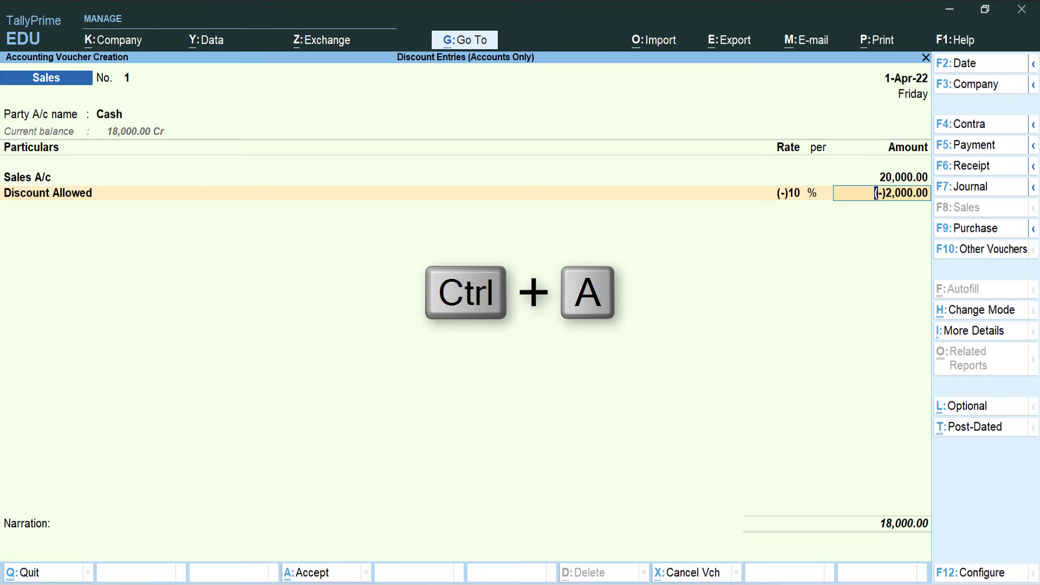
- Save the cash sales voucher and start a new purchase voucher
key(ctrl)
key(ctrl+a)
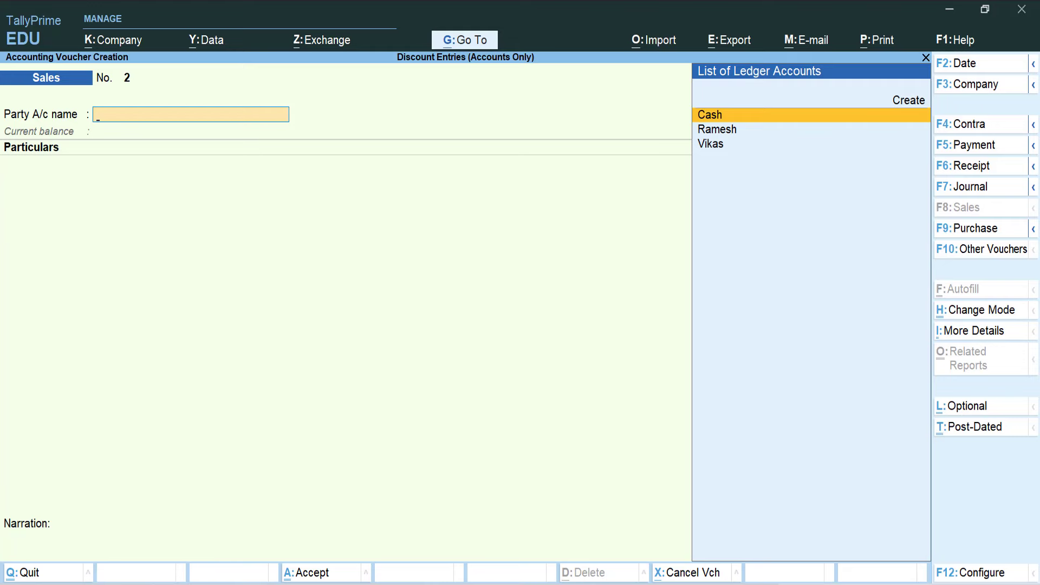
key(F9)
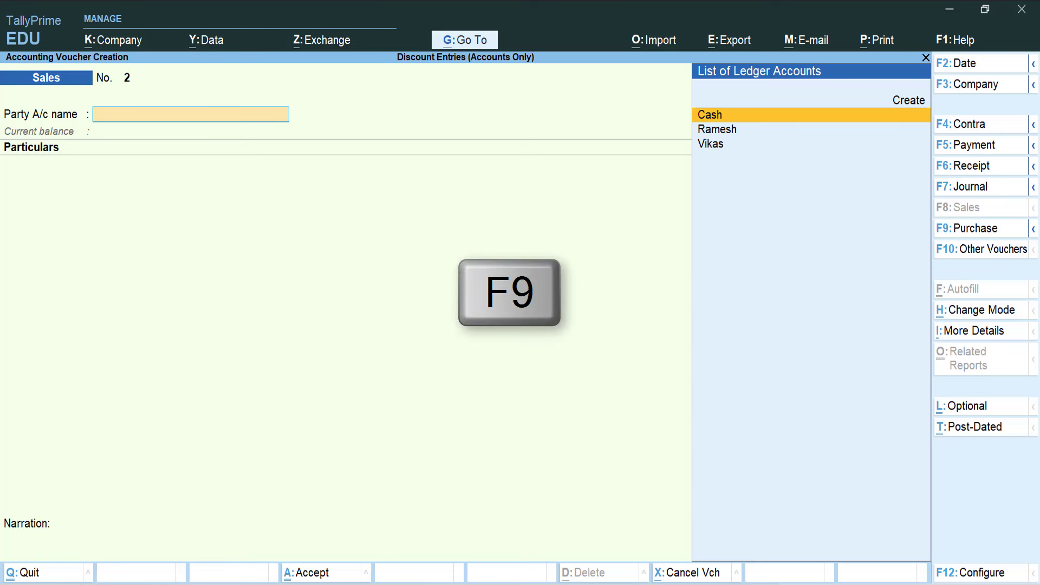
key(F9)
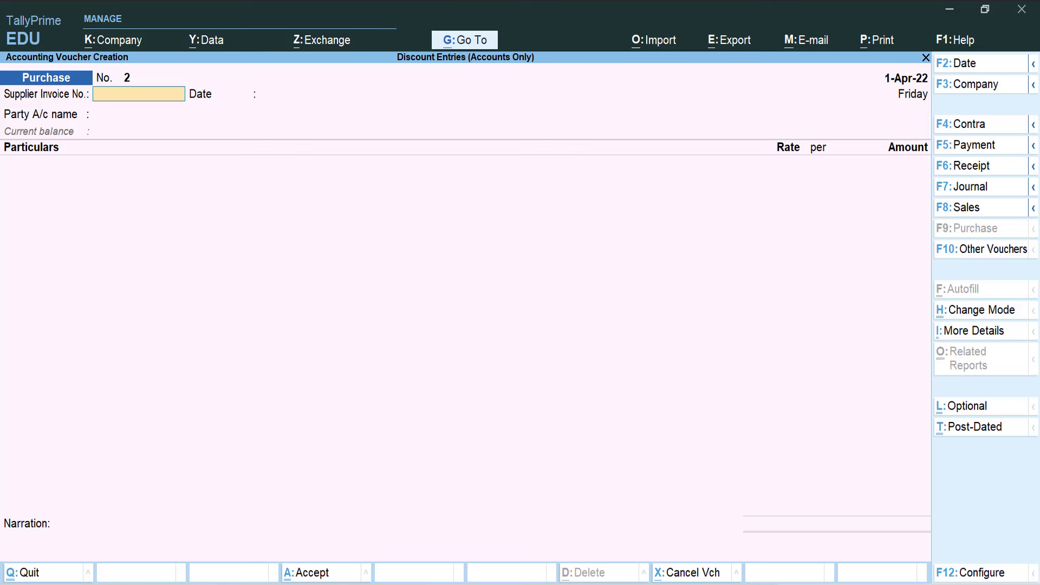
- Enter supplier invoice number 455 dated 1-Apr-22 and choose Cash as the purchase voucher's party account
text(455)
key(Return)
key(Return)
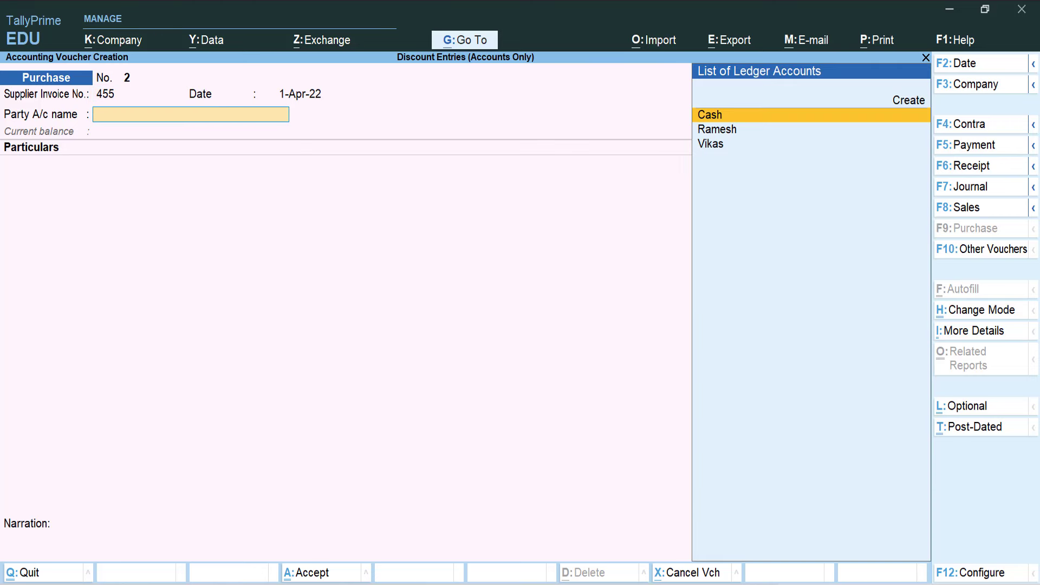
key(Return)
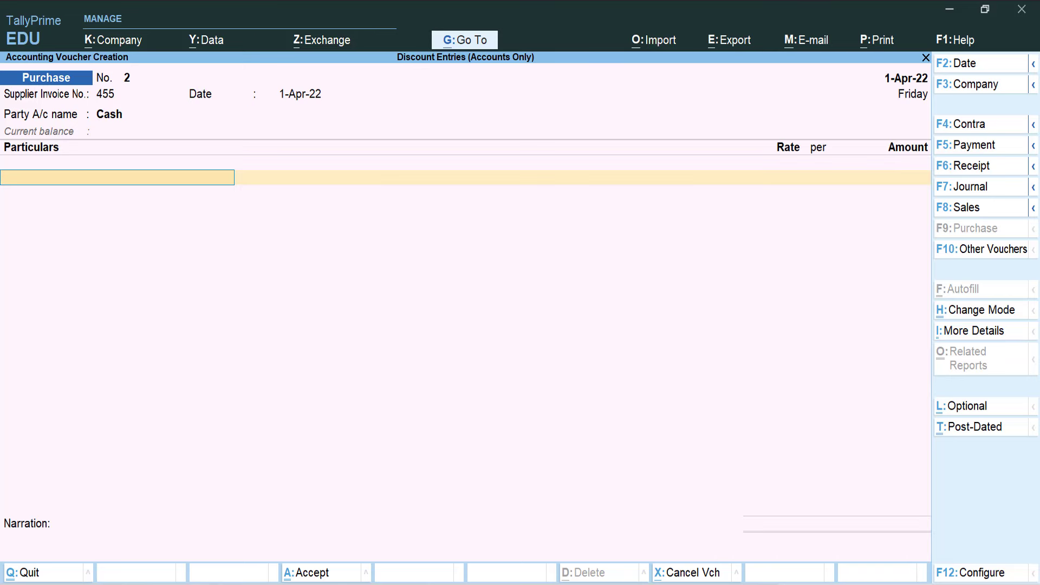
- Add a Purchase A/c line with an amount of 23,750 and save the purchase voucher
key(Return)
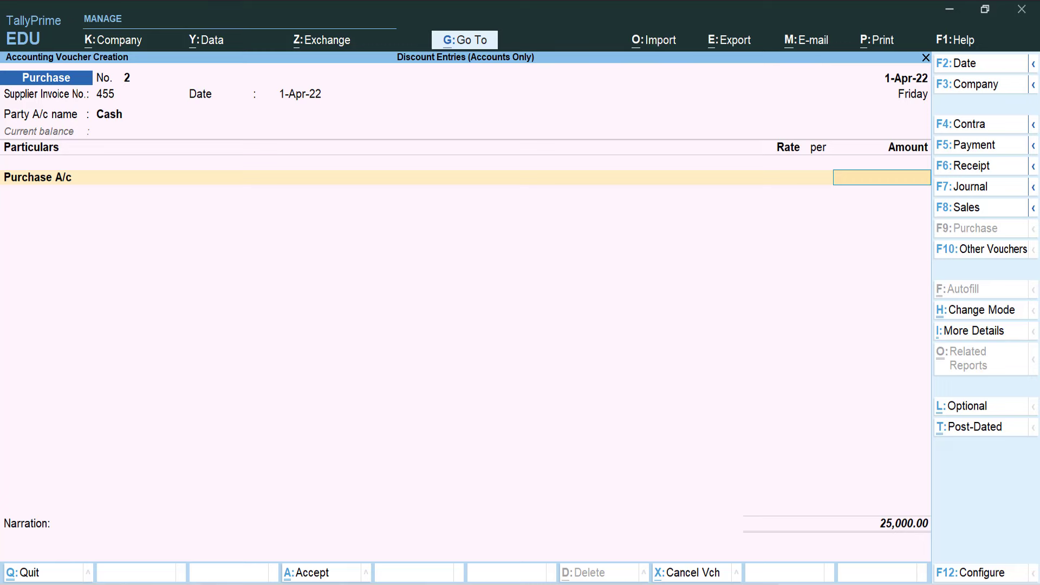
text(23750)
key(ctrl+a)
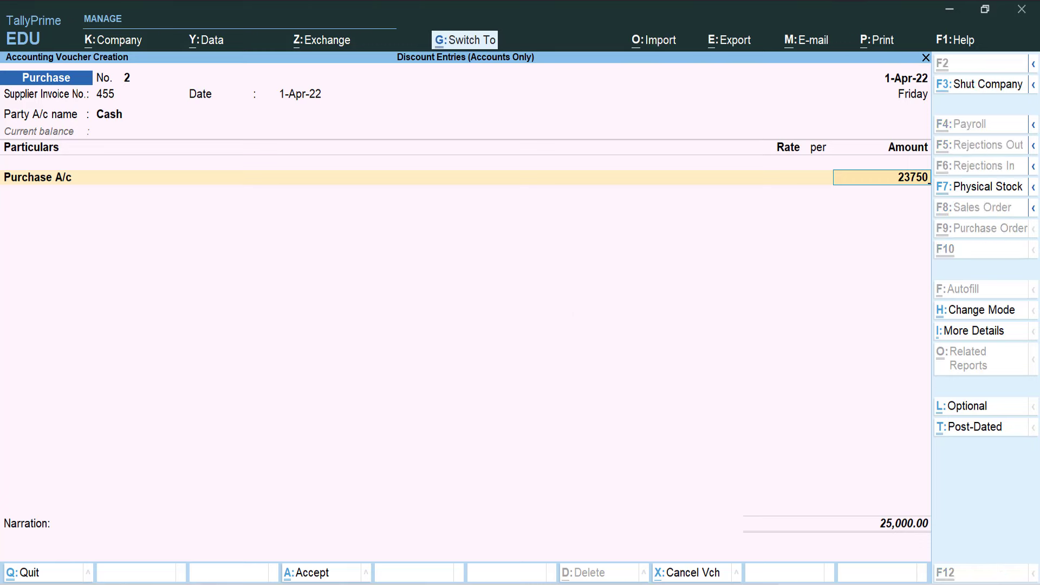
key(ctrl+a)
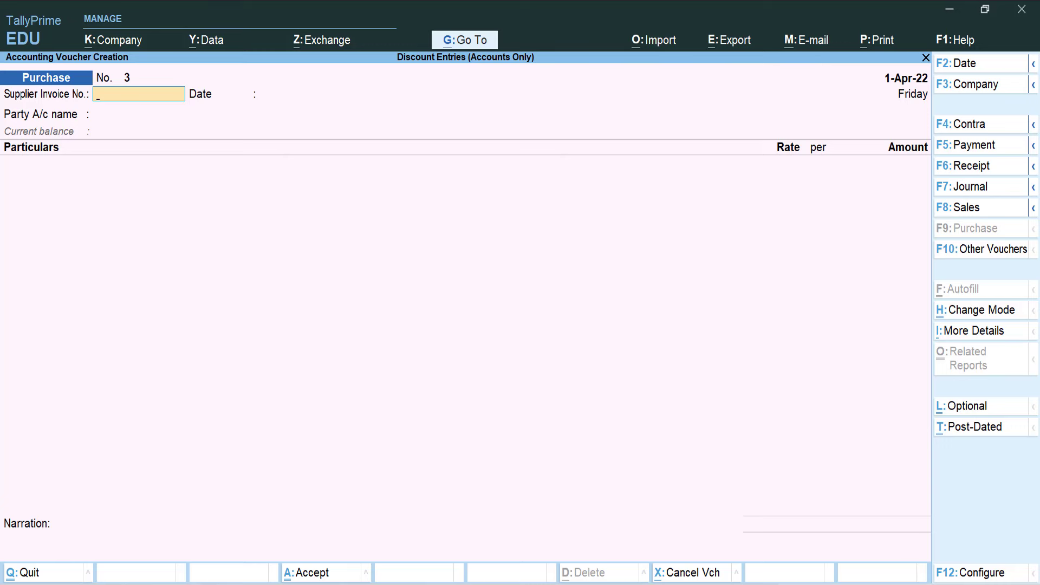